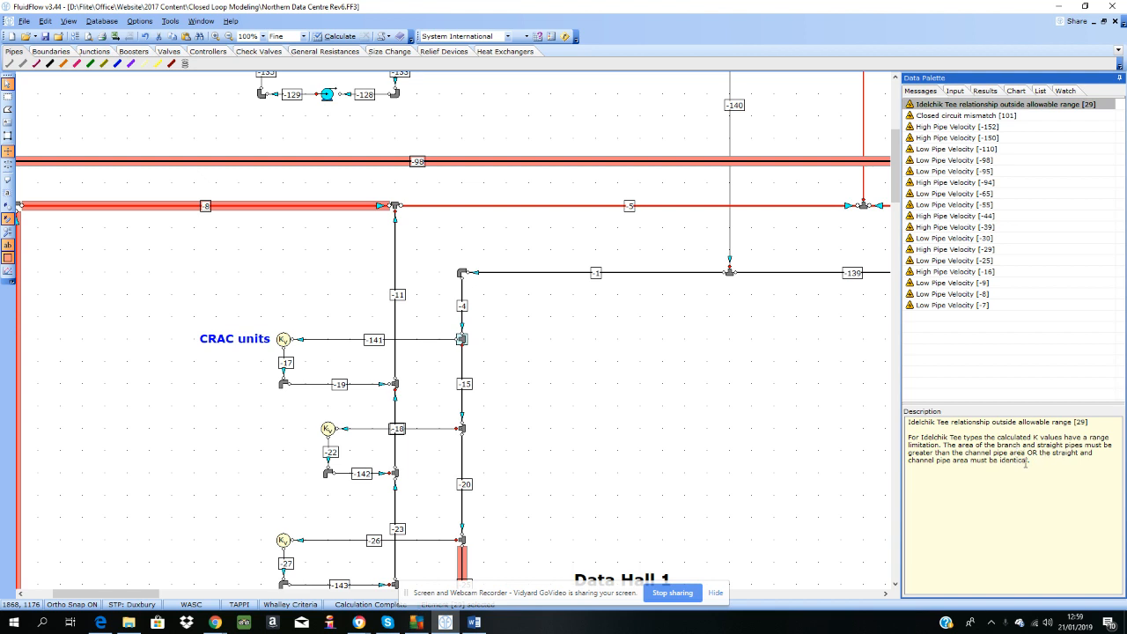
Examine the input properties of the tee joining pipes -4, -15 and -141, including the available tee calculation methods
left_click(955, 91)
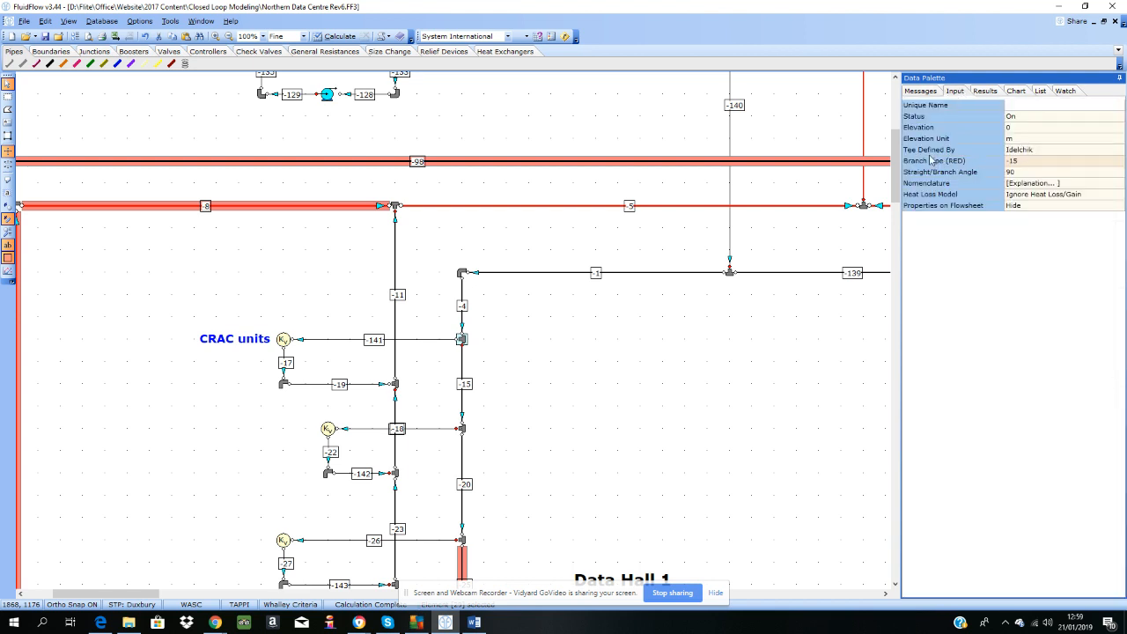
left_click(1021, 151)
left_click(1118, 151)
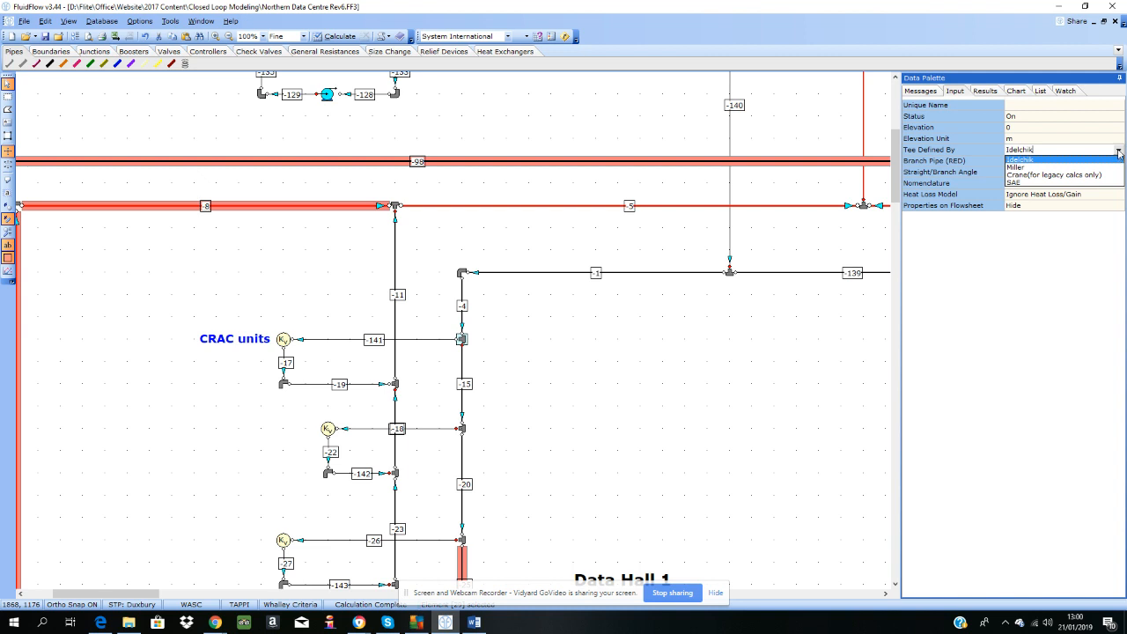
left_click(1119, 152)
left_click(614, 374)
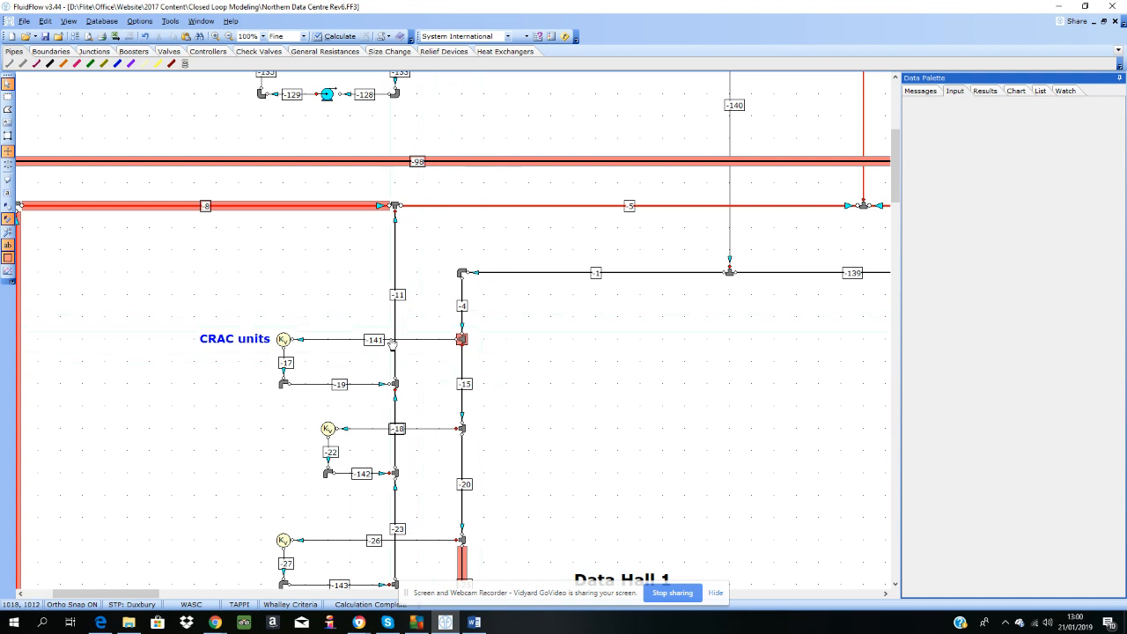
Review the warning messages list and recheck the input properties of the highlighted tee between pipes -4 and -15
left_click(922, 93)
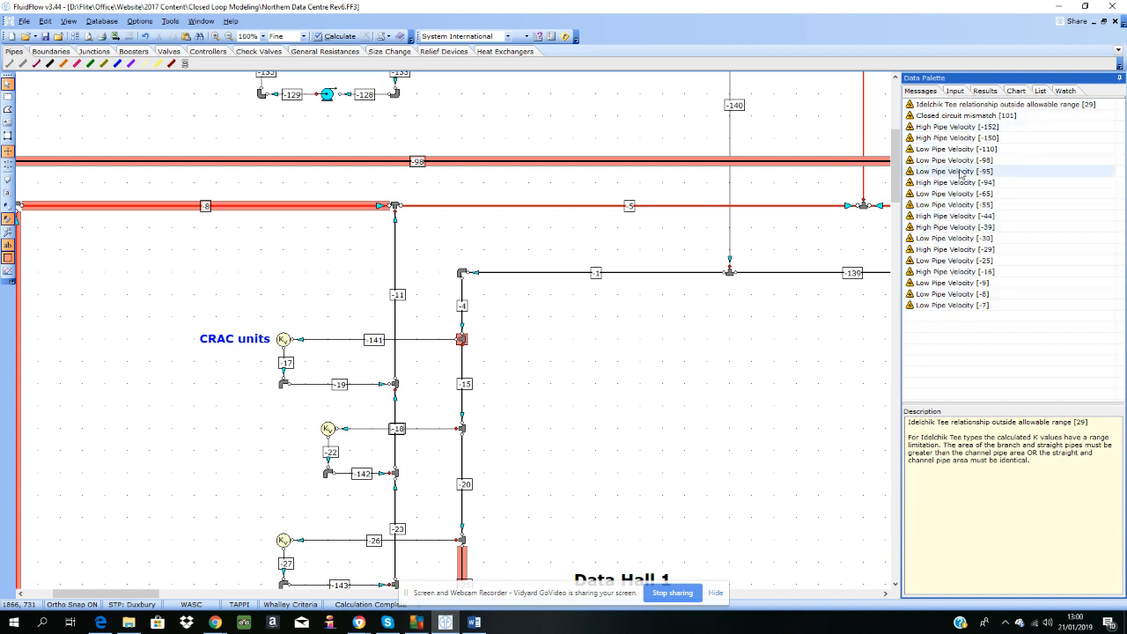
left_click(464, 345)
left_click(954, 90)
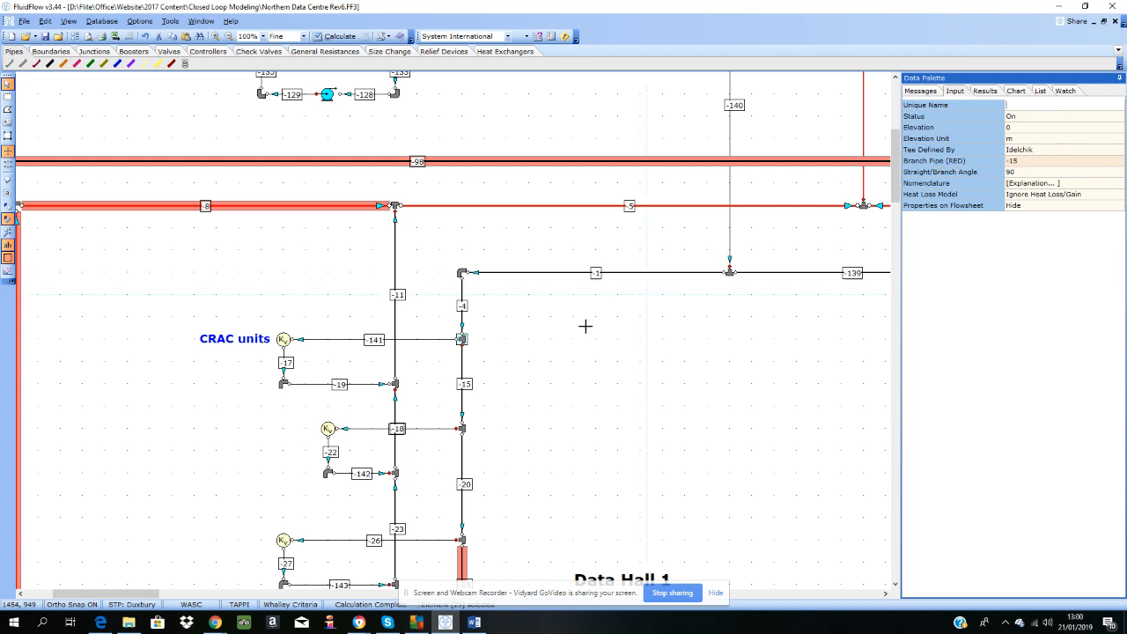
left_click(471, 355)
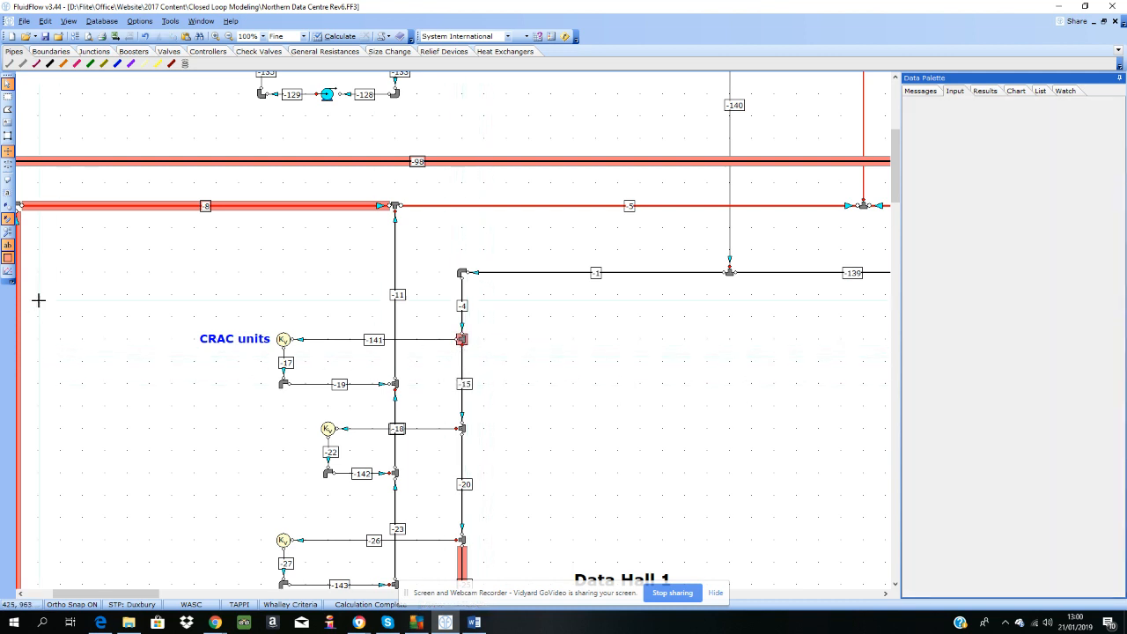
Hide the warning highlights on the flowsheet and read the tee's nomenclature explanation for converging and diverging junctions
left_click(8, 259)
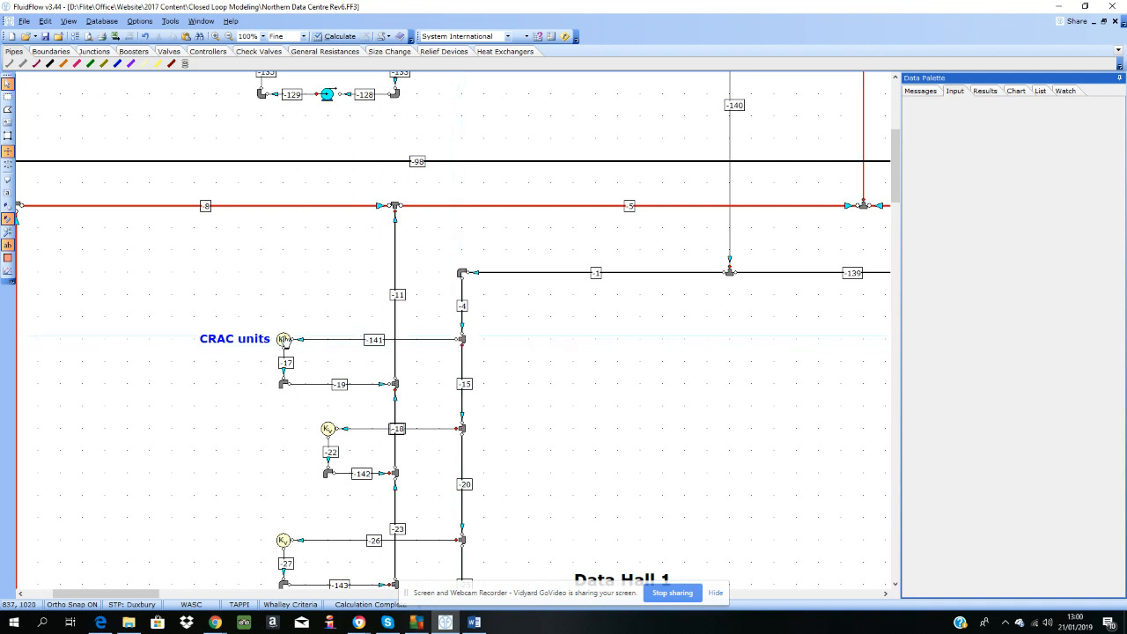
left_click(464, 347)
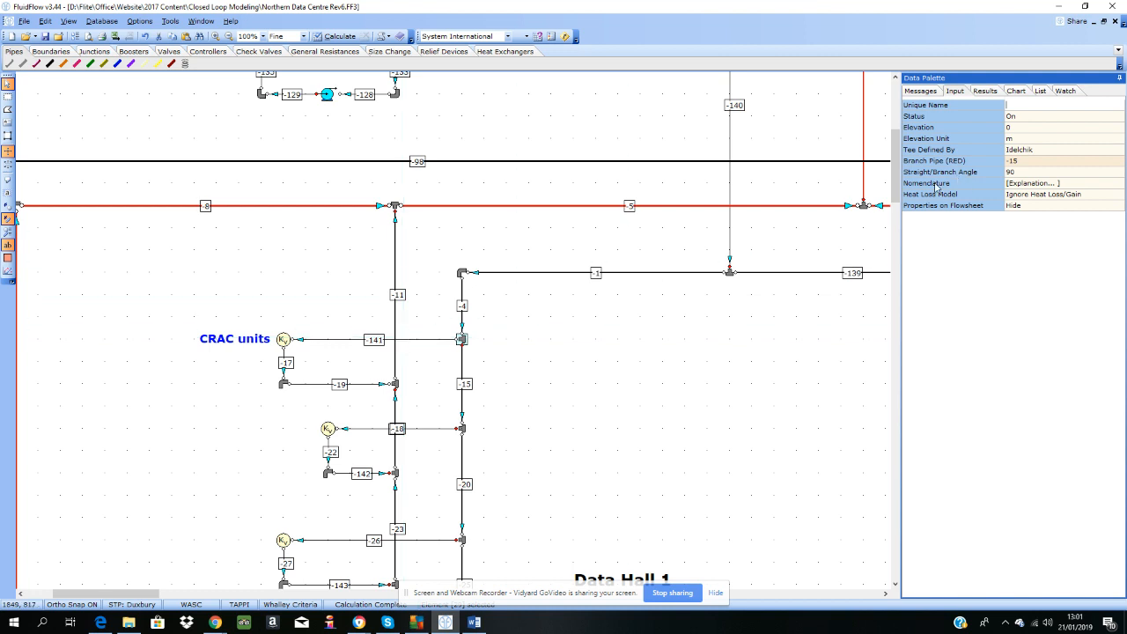
left_click(1019, 185)
left_click(1118, 184)
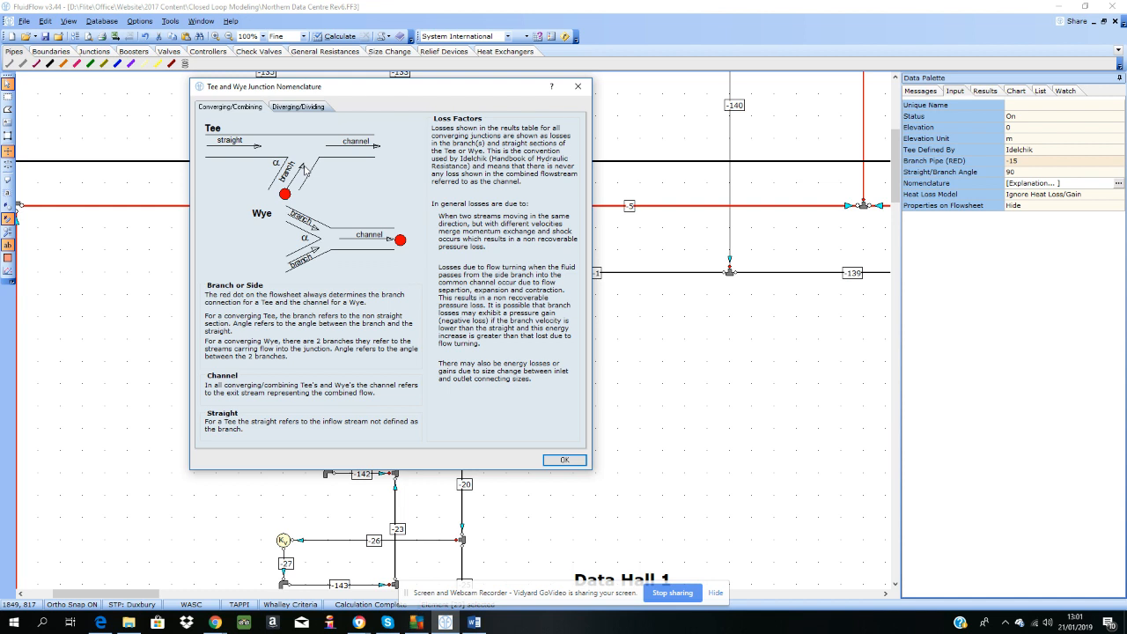
left_click(298, 107)
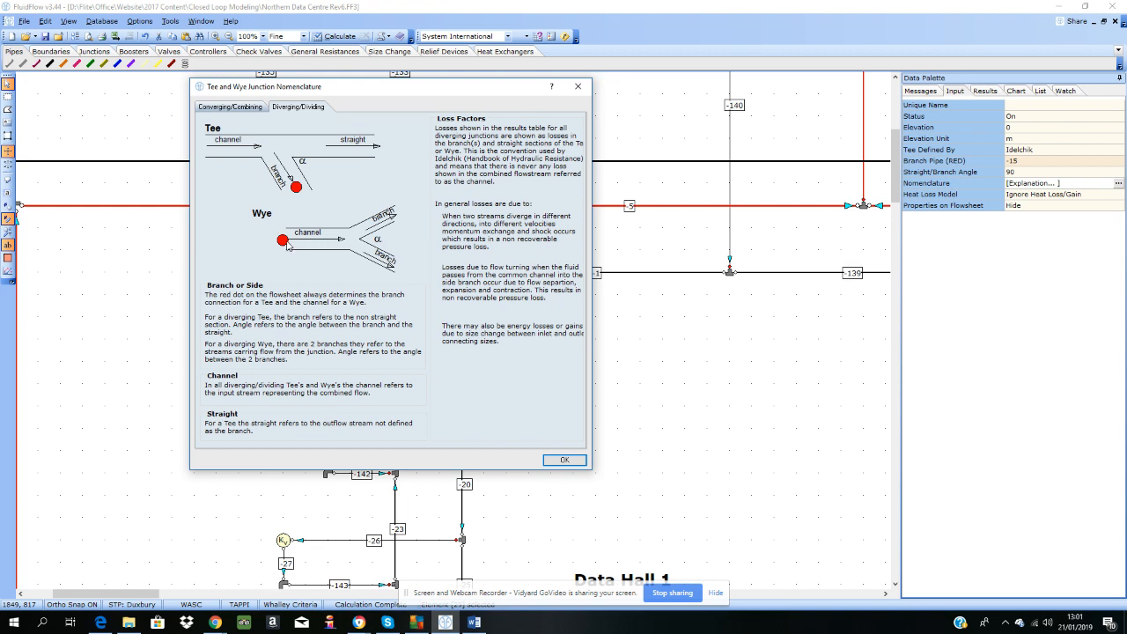
left_click(220, 107)
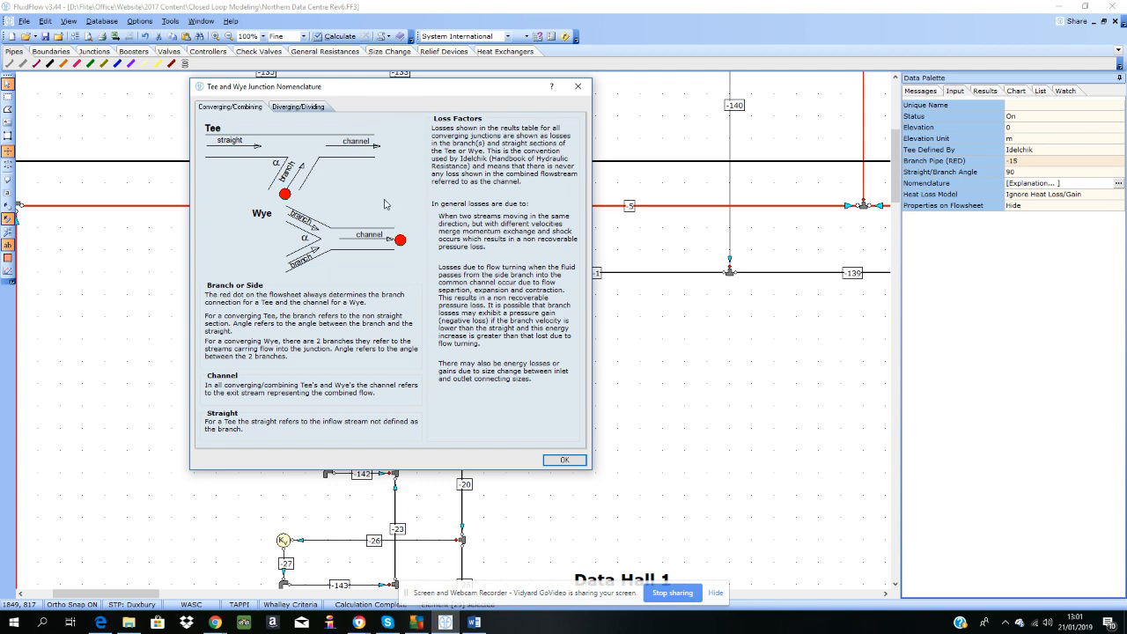
left_click(561, 460)
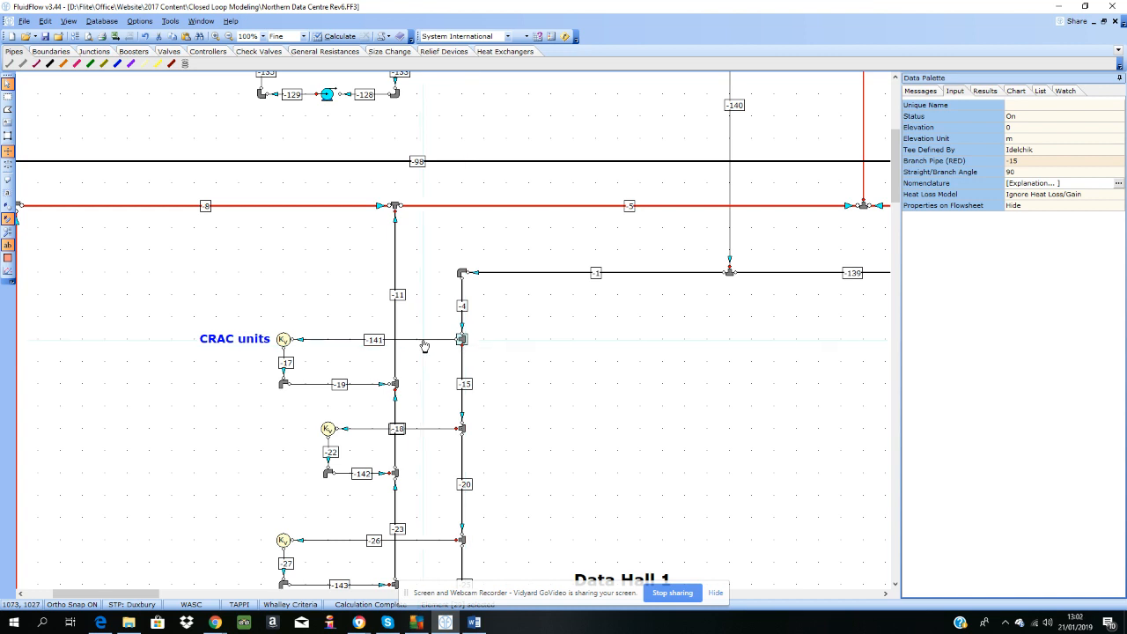
Set the tee's red branch pipe to -141 and recalculate the network
left_click(1071, 161)
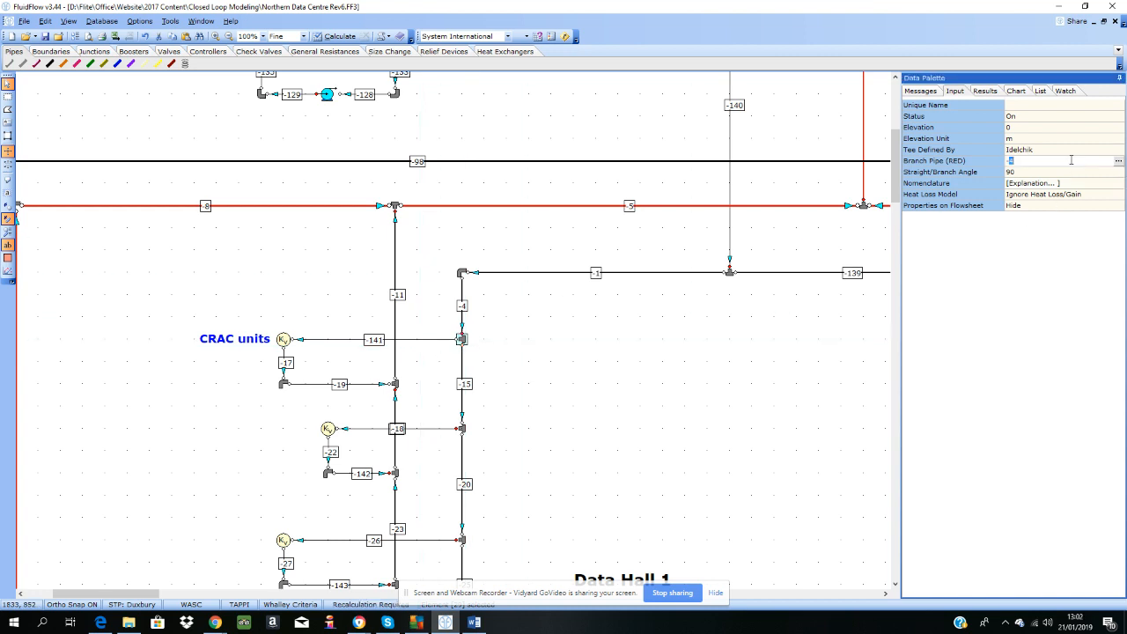
double_click(1071, 161)
type("15")
double_click(1070, 160)
double_click(1070, 161)
left_click(1118, 164)
left_click(1118, 164)
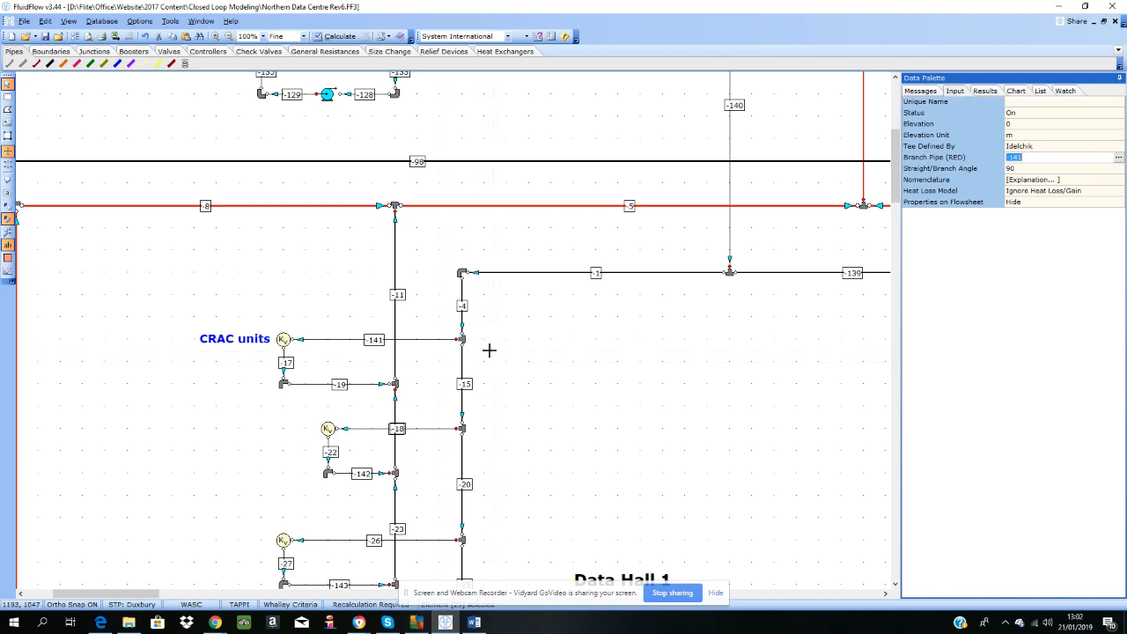
left_click(457, 348)
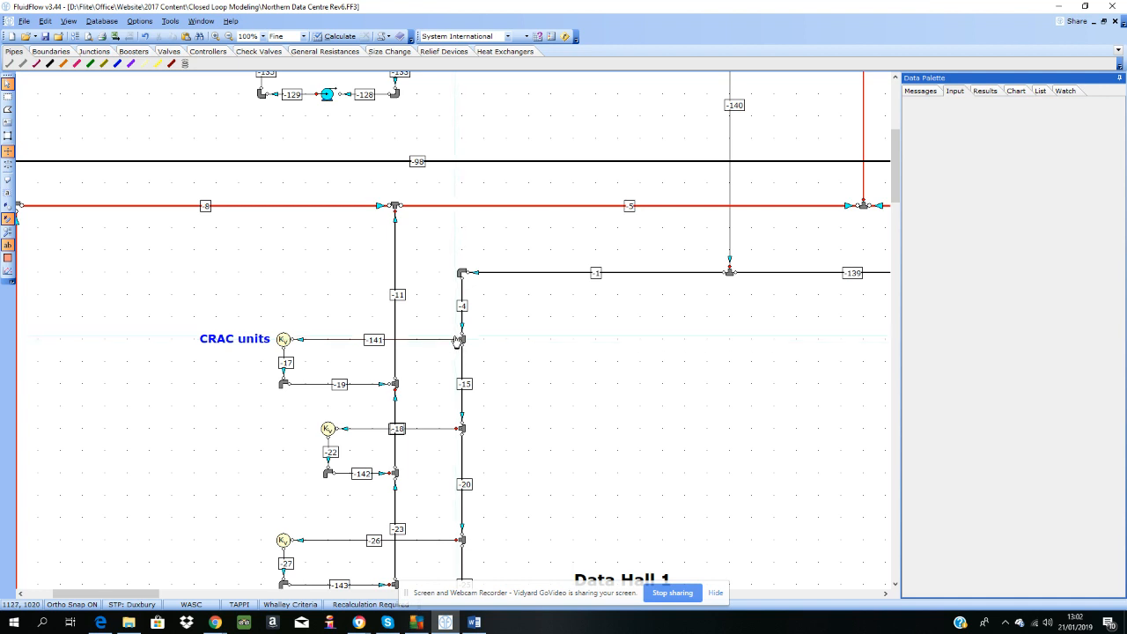
left_click(340, 37)
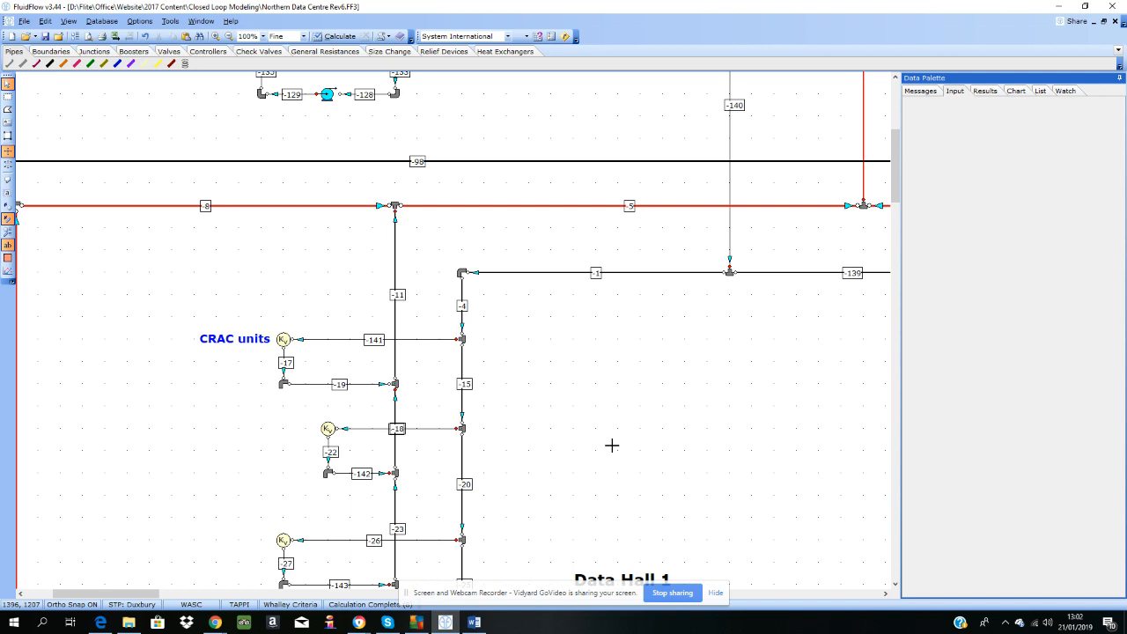
Show the warning highlights on the flowsheet and examine the messages for pipes -8, -44 and -110 and for tee 46
left_click(920, 92)
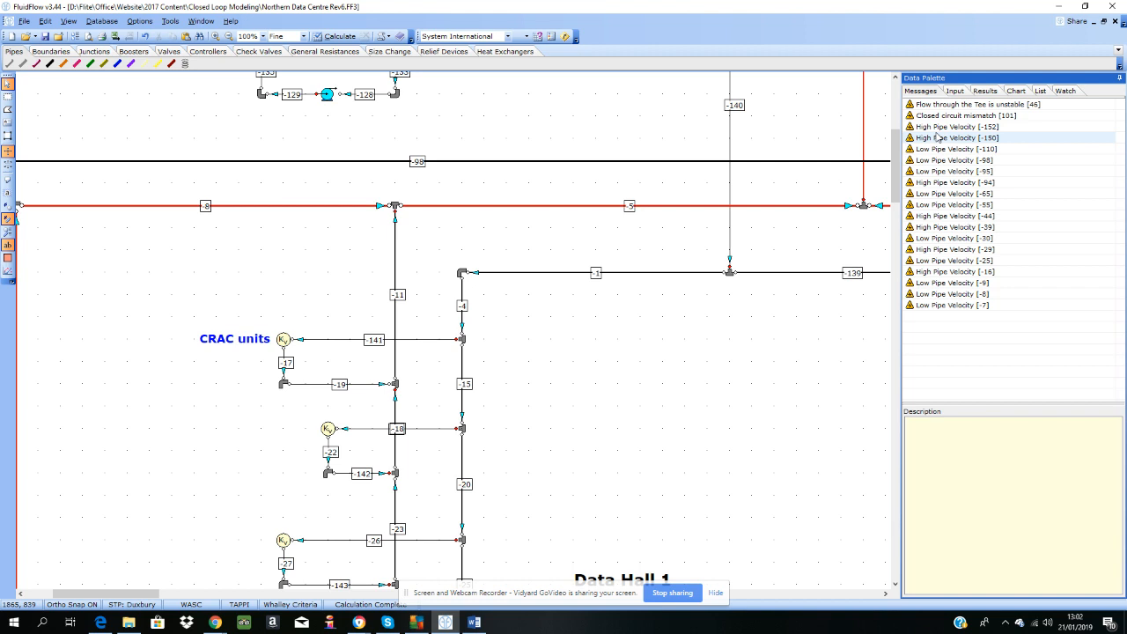
left_click(7, 258)
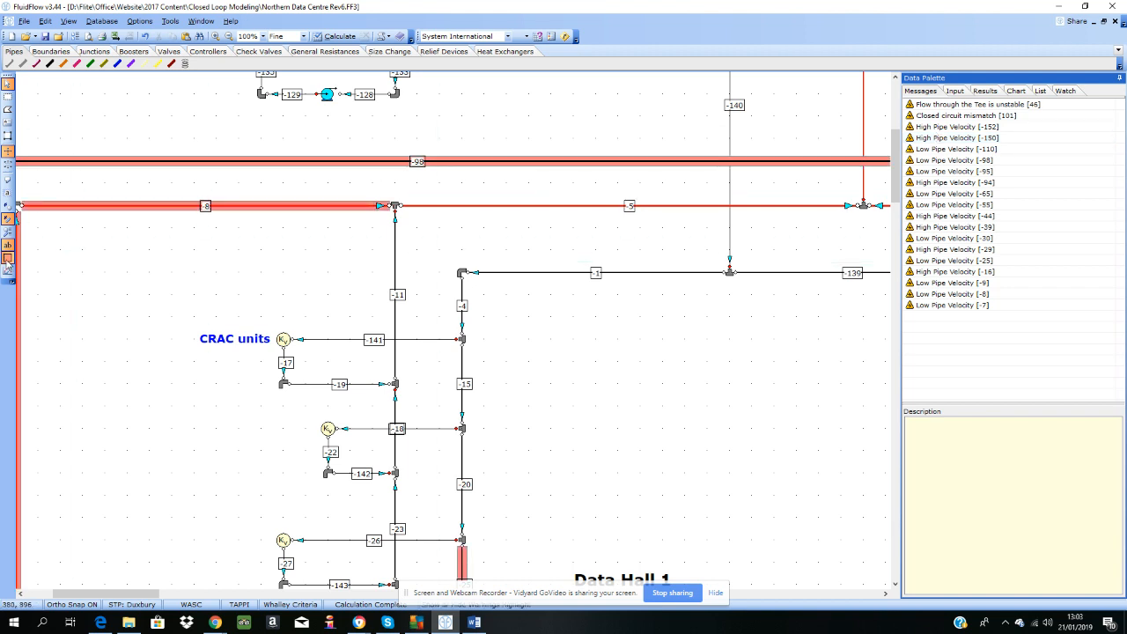
left_click(357, 208)
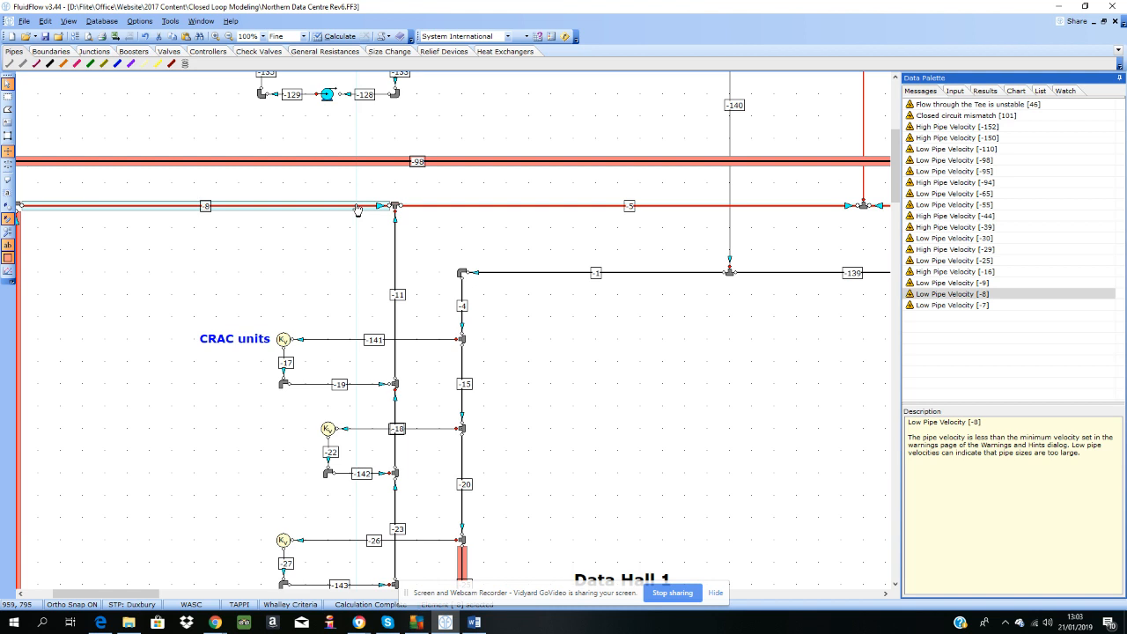
left_click(932, 221)
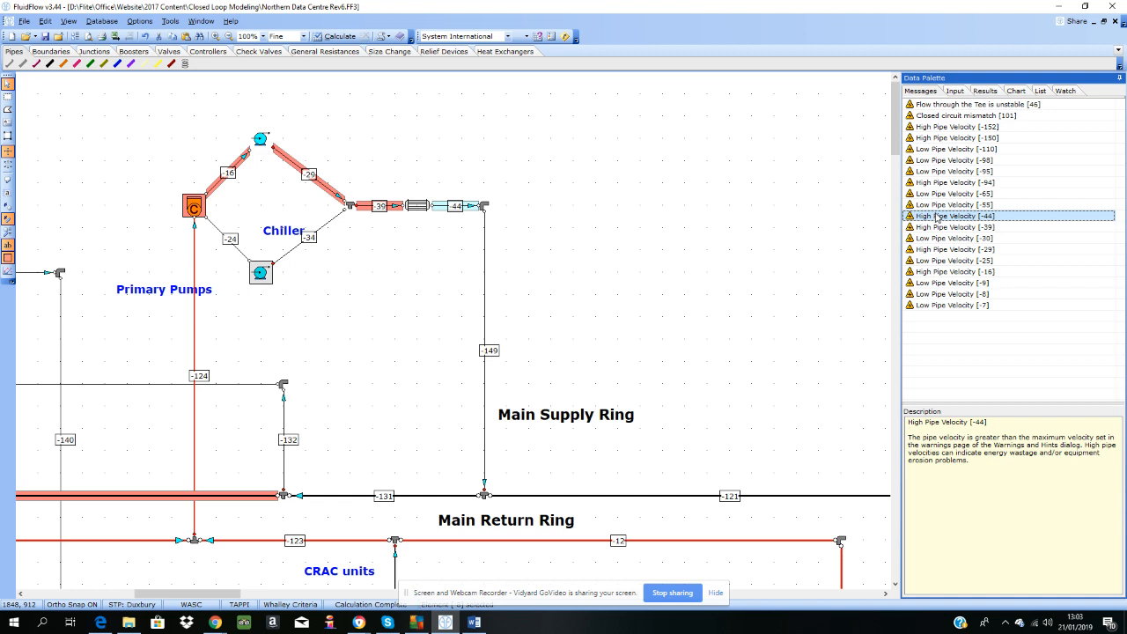
left_click(940, 150)
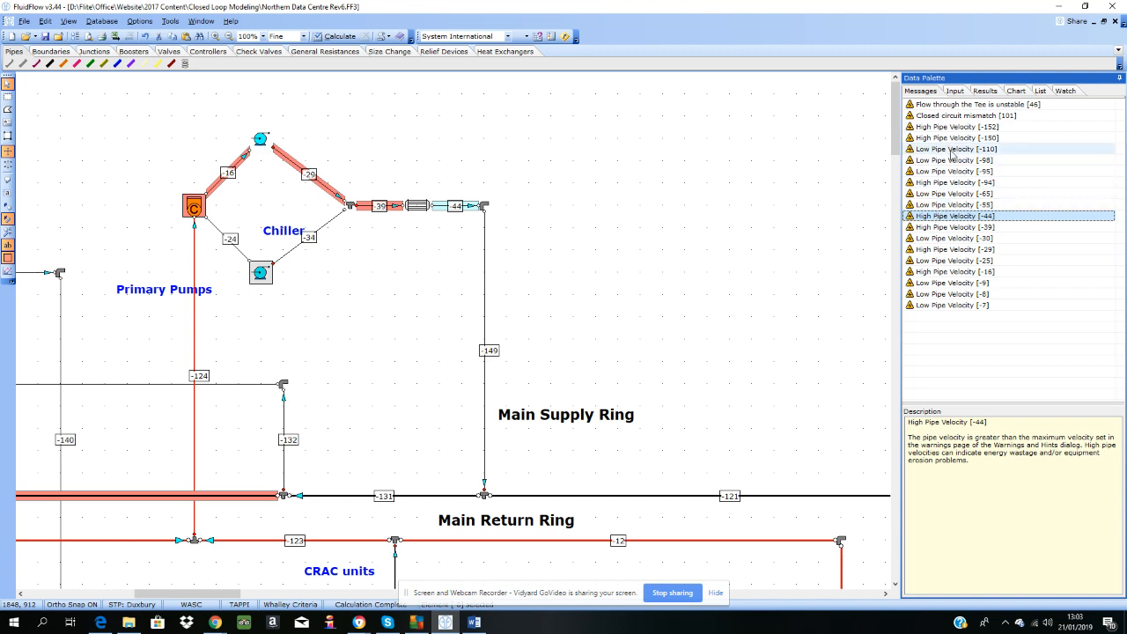
left_click(945, 106)
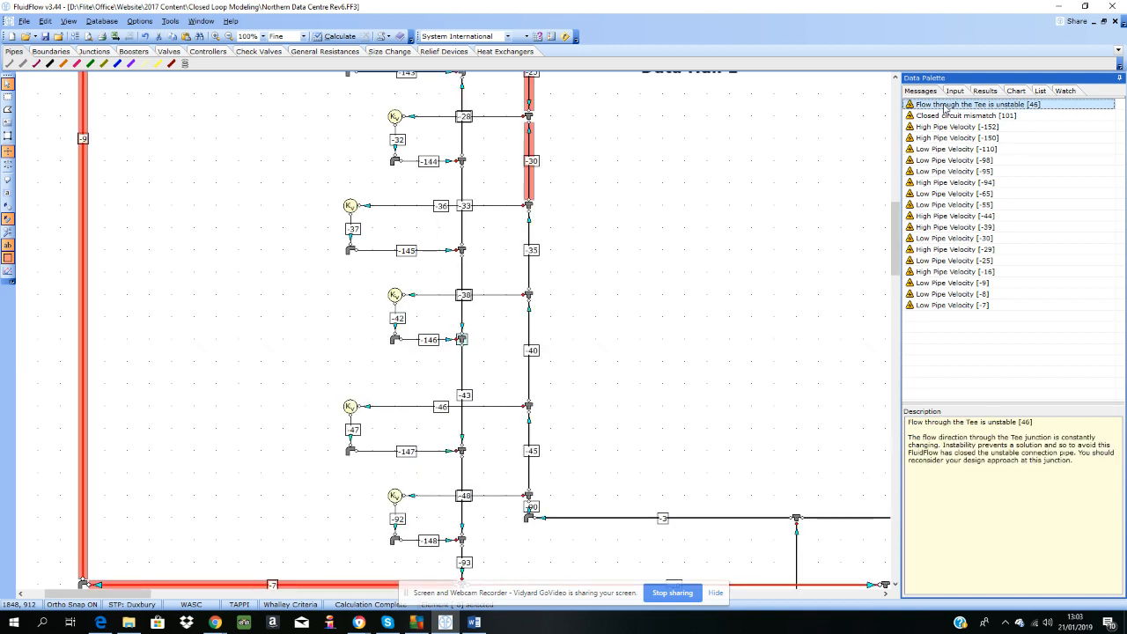